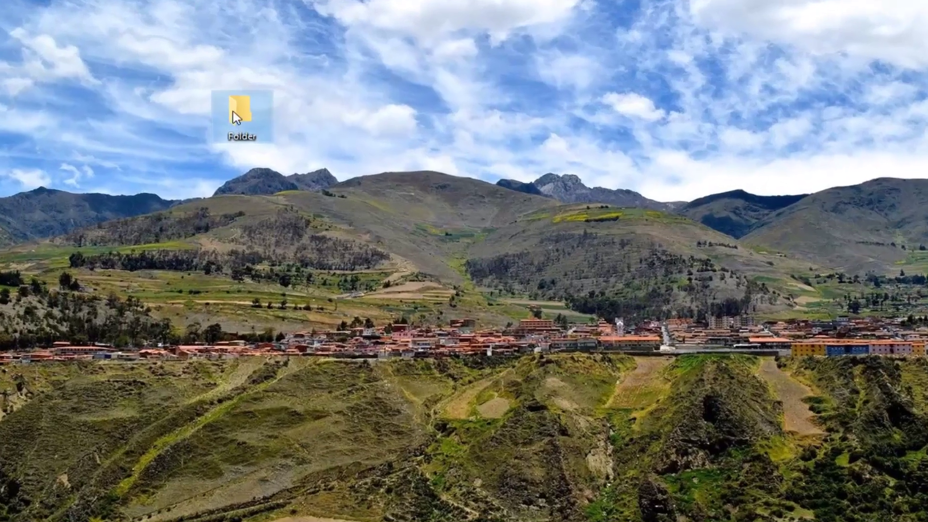
From the Folder's Properties, open Security > Advanced and choose to change the owner.
right_click(260, 144)
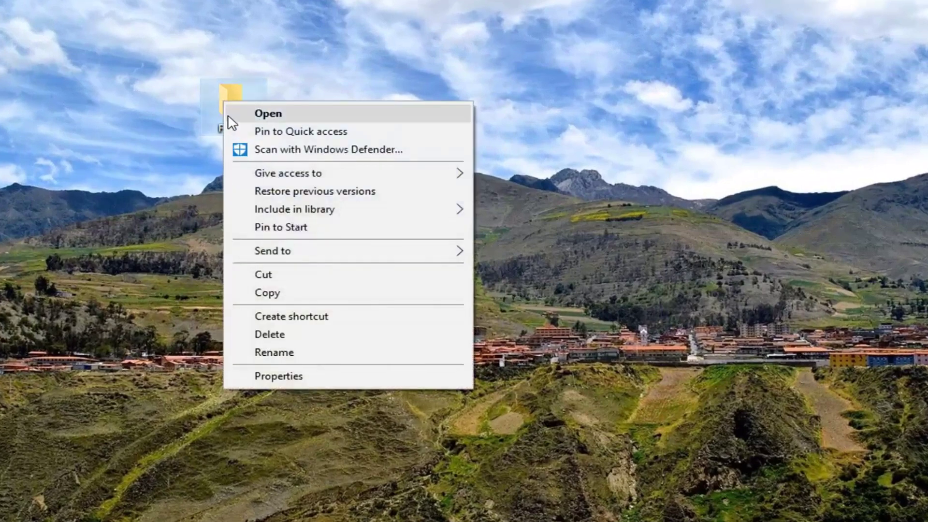
click(288, 384)
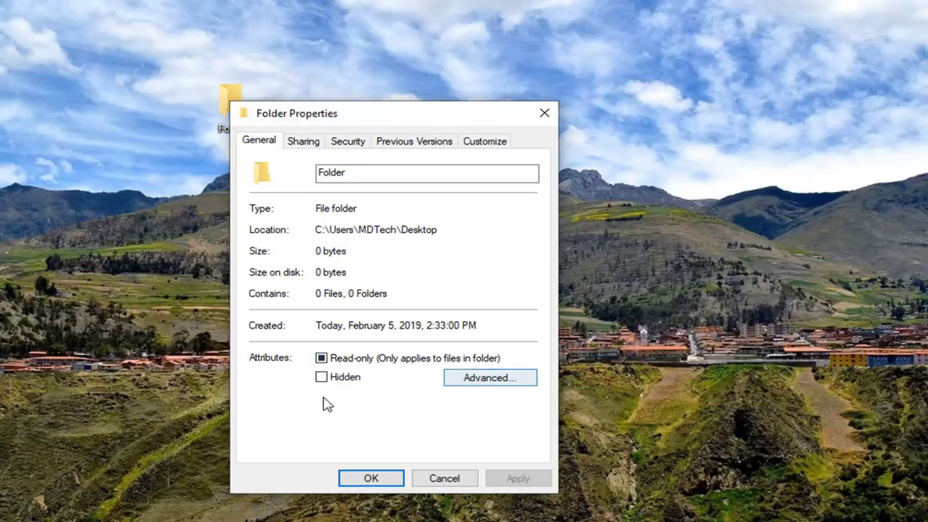
click(348, 140)
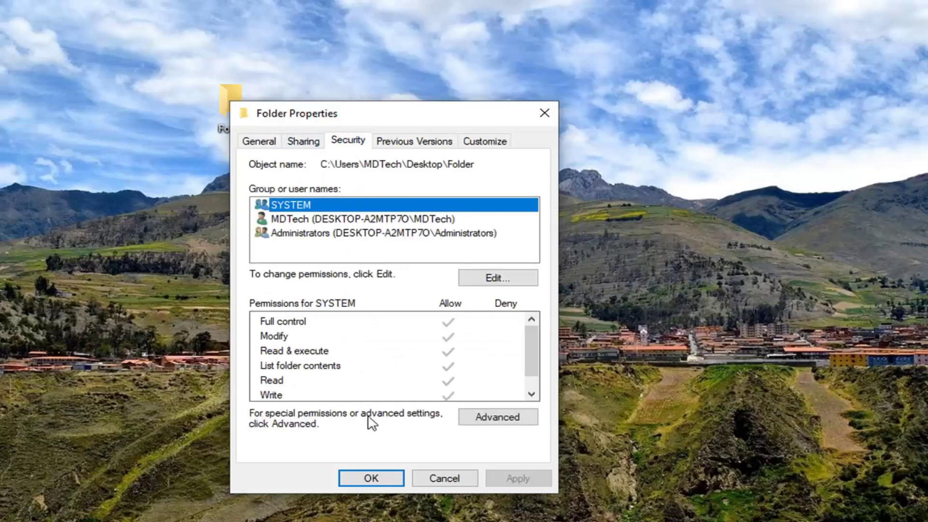
click(485, 417)
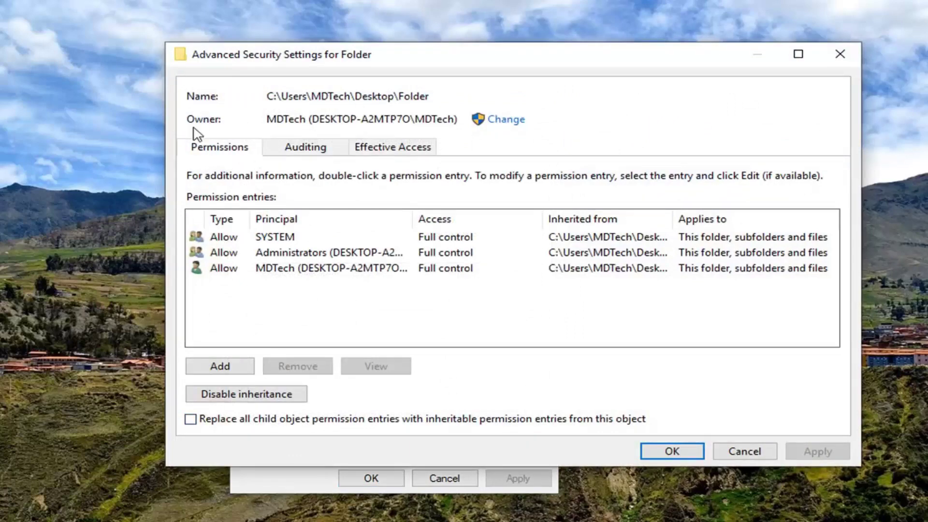
click(498, 120)
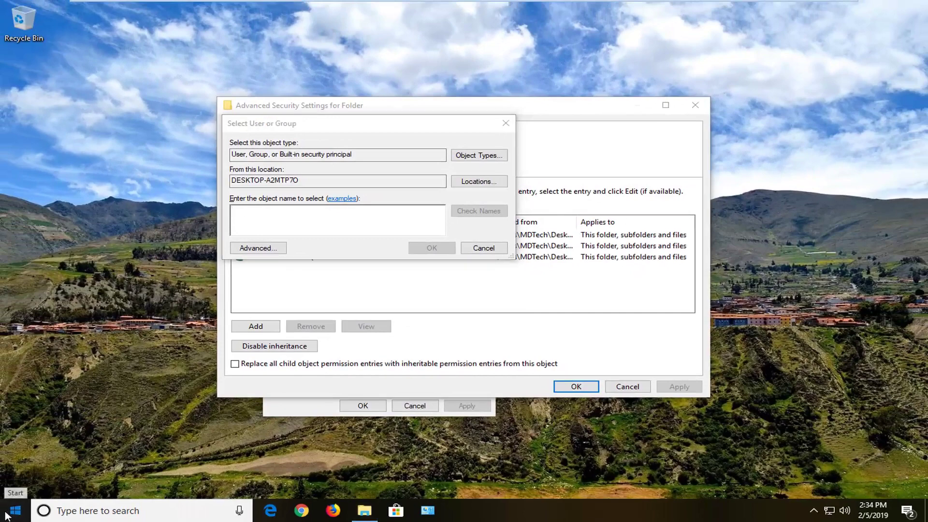
click(5, 514)
text(f)
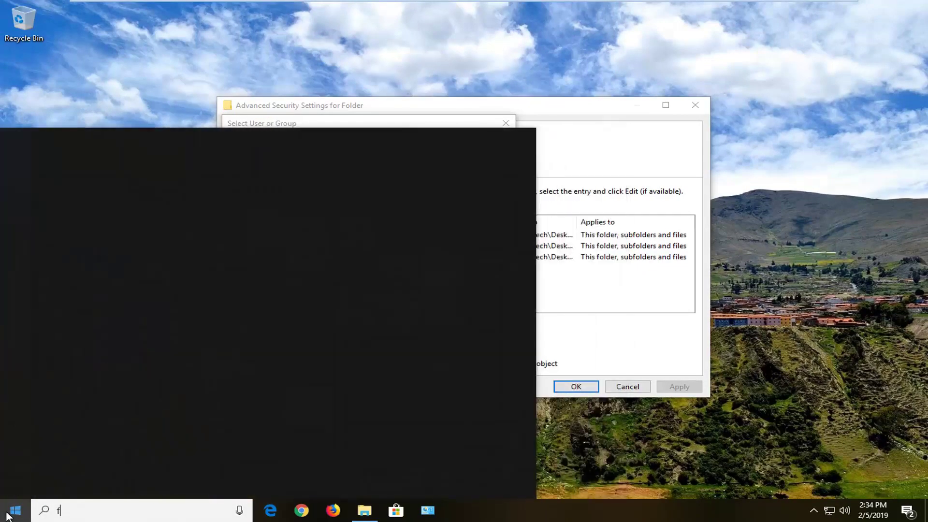
text(ile explorer)
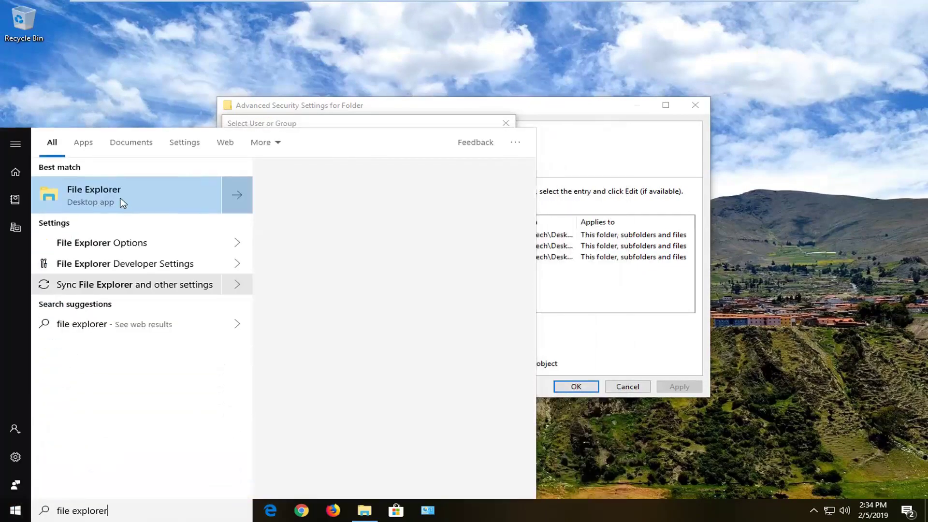
click(122, 207)
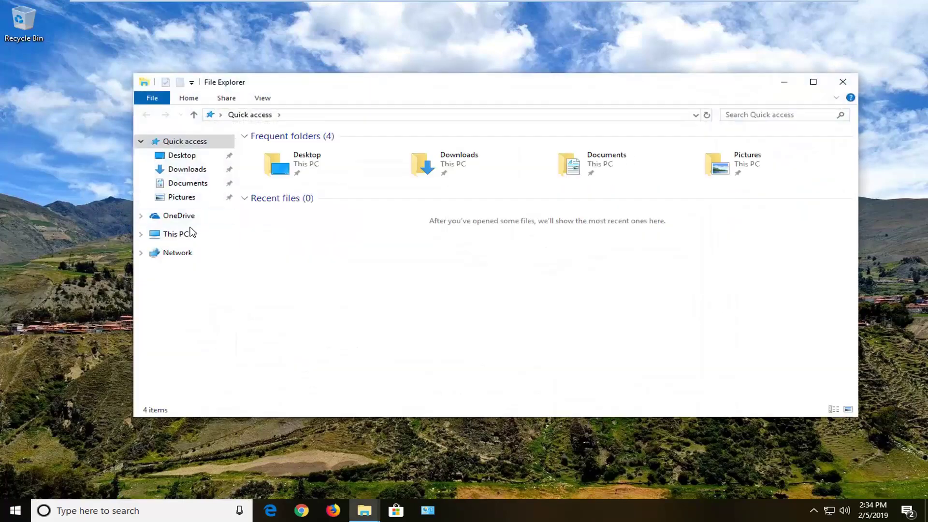
click(175, 234)
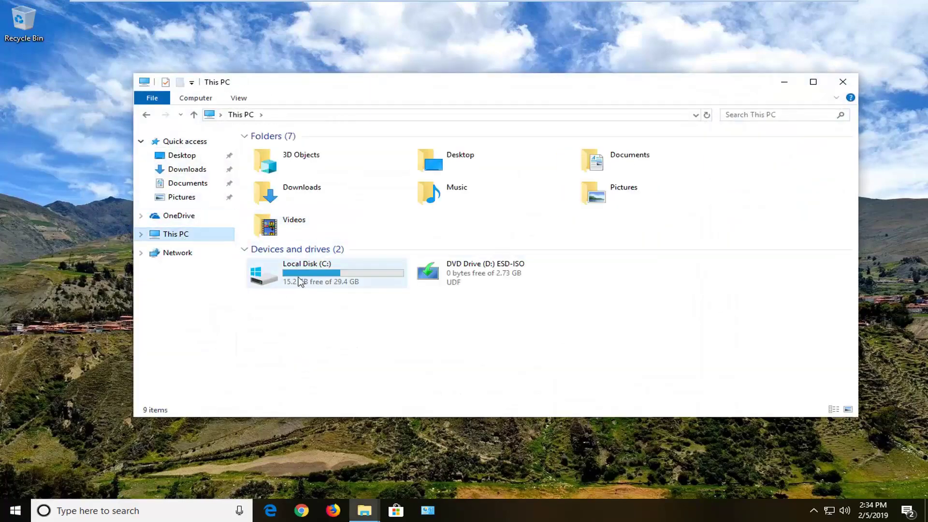
double_click(323, 276)
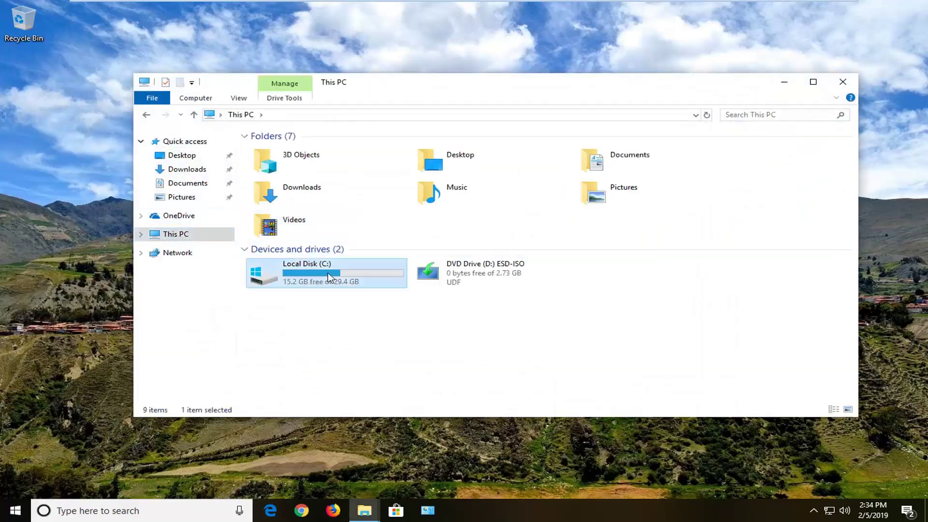
click(274, 202)
double_click(275, 203)
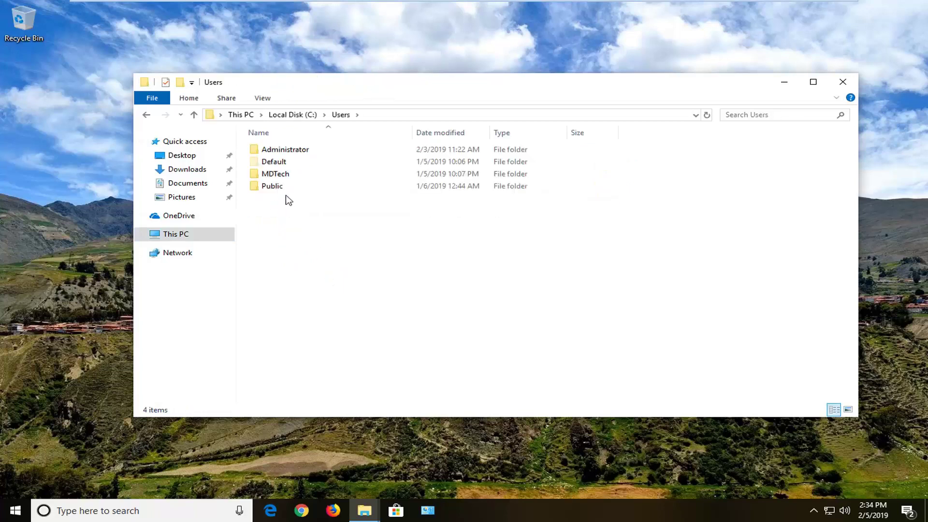
click(278, 177)
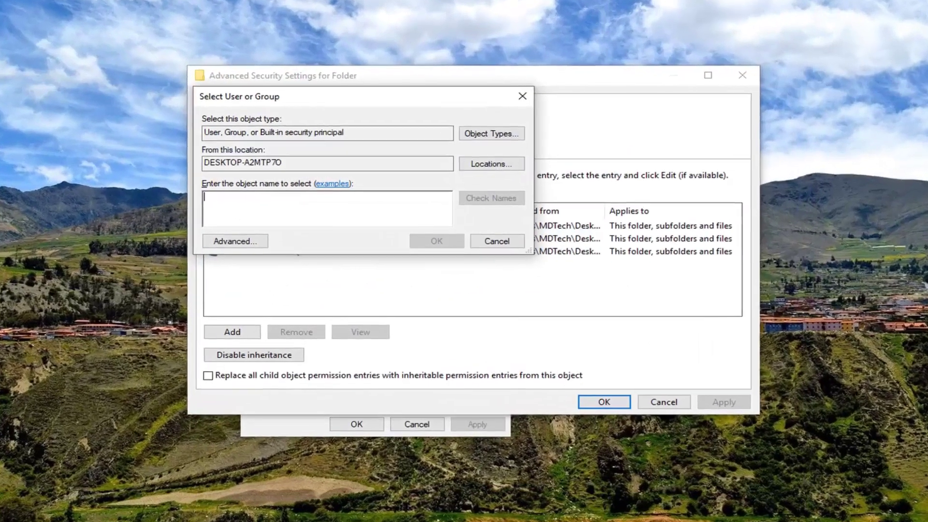
Make the user account the Folder's owner, replacing owner on subcontainers and objects, and apply.
text(MDTech)
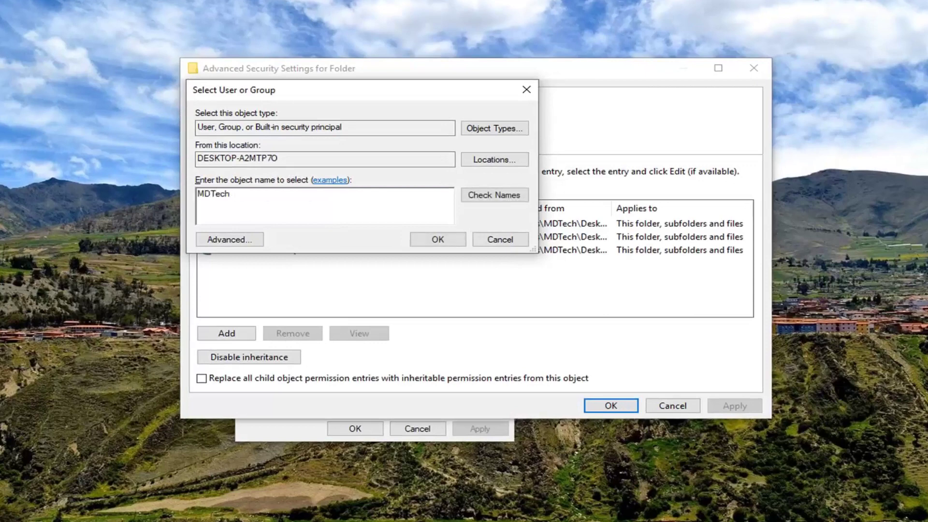
click(491, 196)
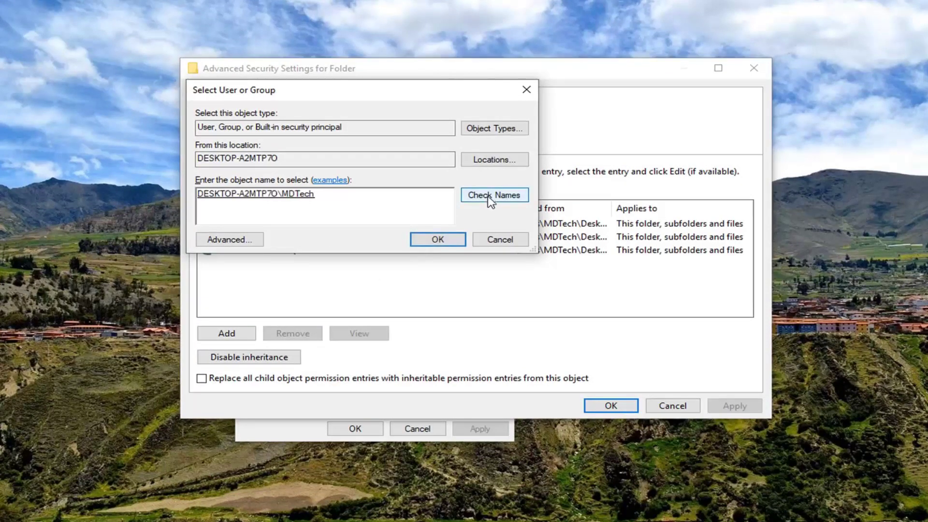
click(438, 240)
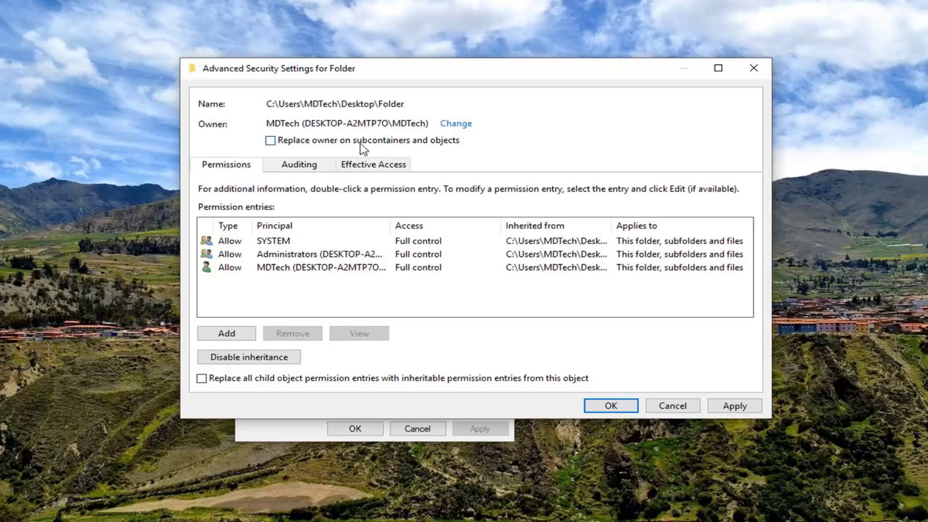
click(302, 145)
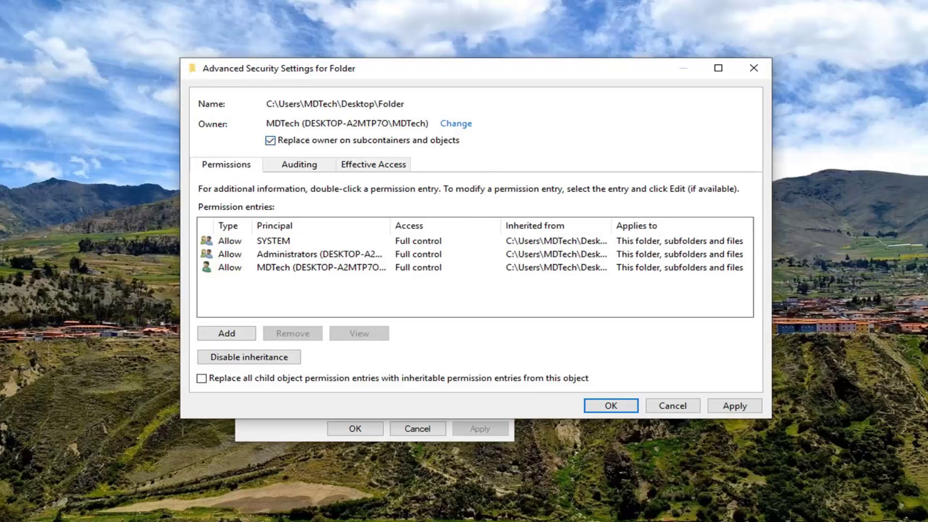
click(728, 405)
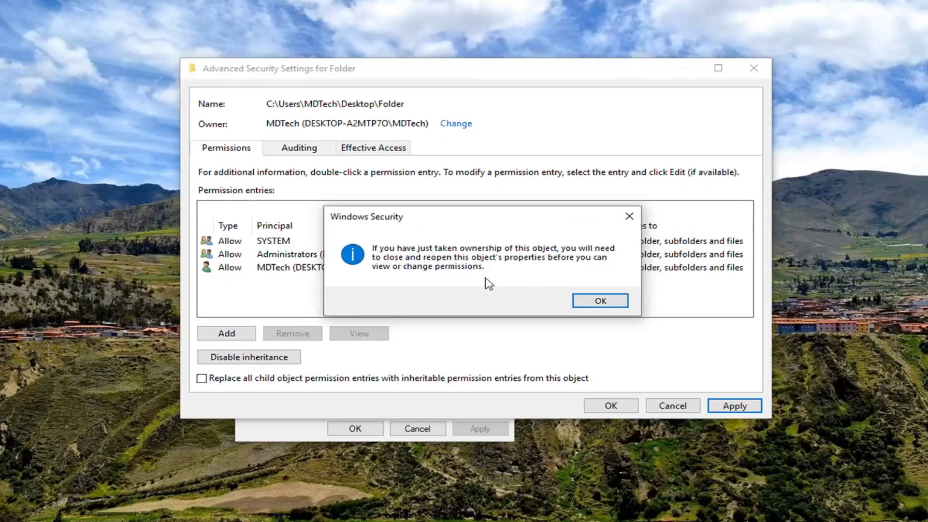
click(591, 307)
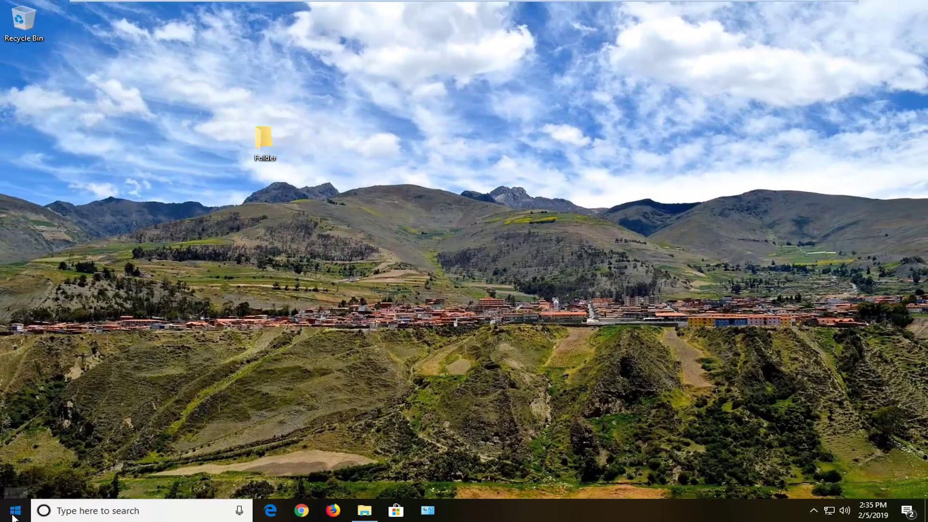
Launch Command Prompt as administrator and type chkdsk at the system32 prompt.
click(14, 515)
text(cmd)
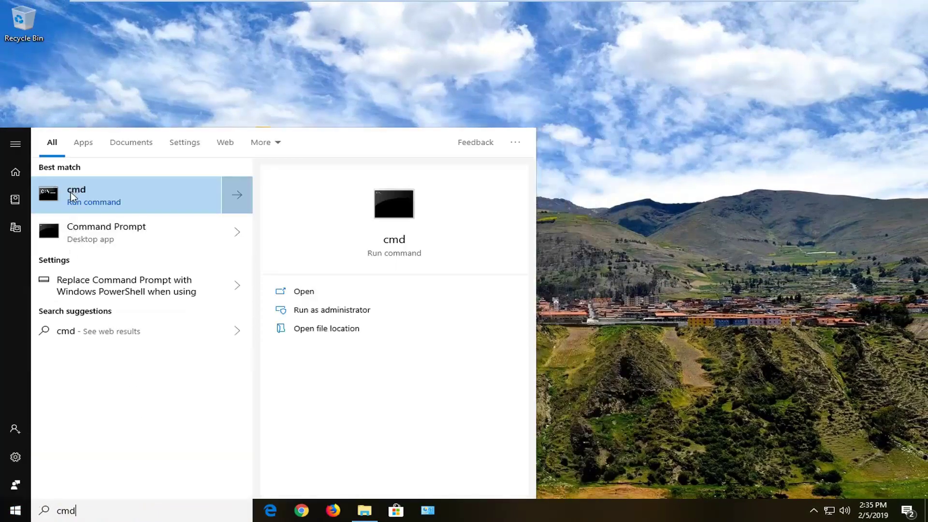
right_click(80, 231)
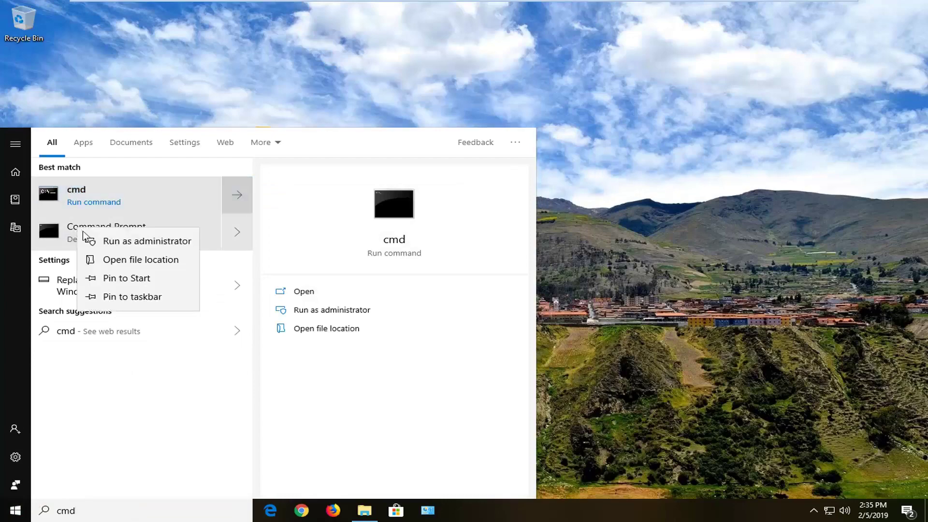
click(106, 245)
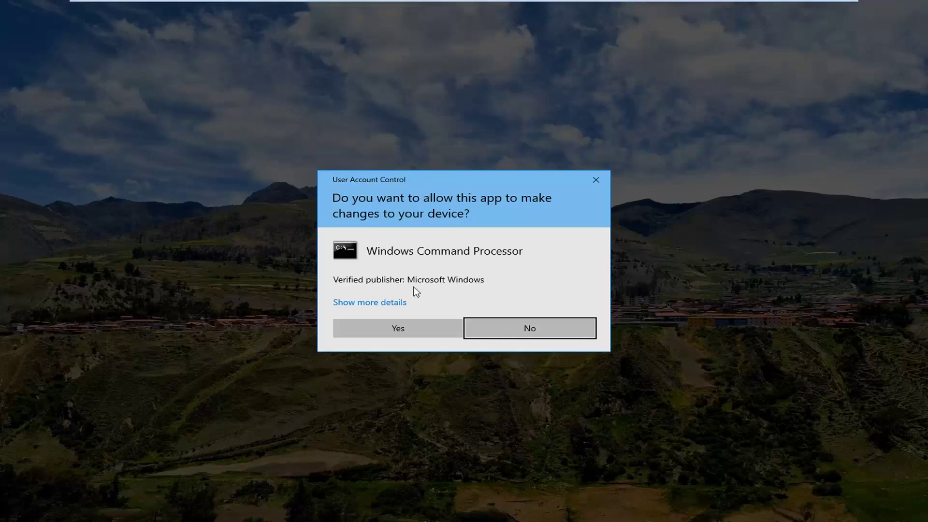
click(398, 333)
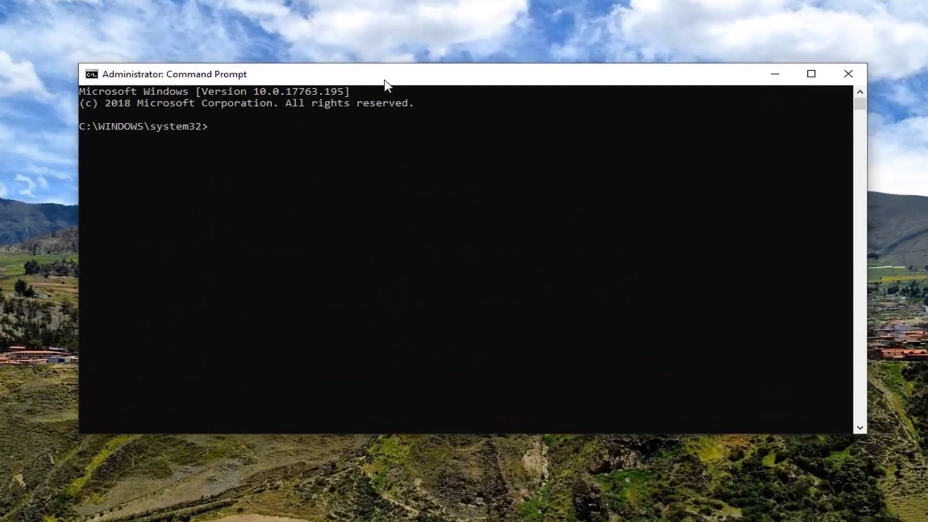
text(chkdsk)
key(super)
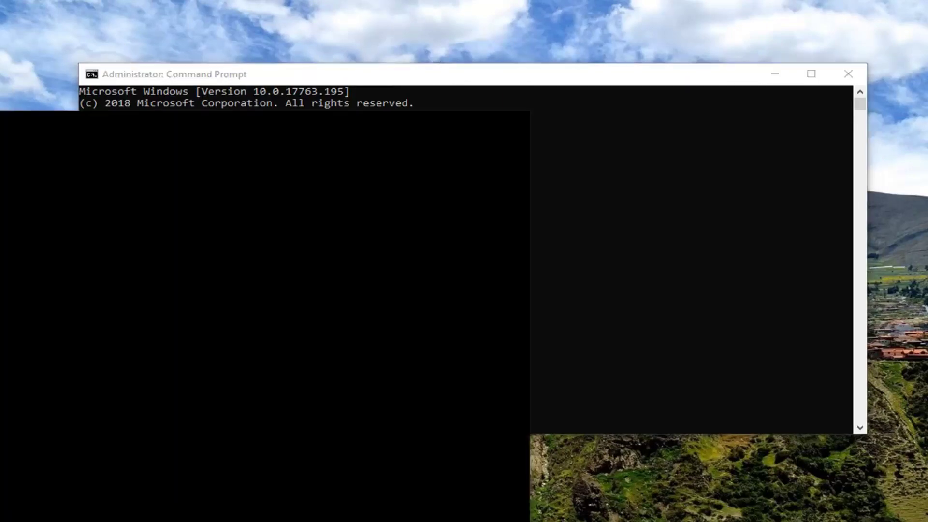
key(super+s)
Open File Explorer on This PC and select Local Disk (C:), showing 15.2 GB free of 29.4 GB.
text(file)
click(63, 202)
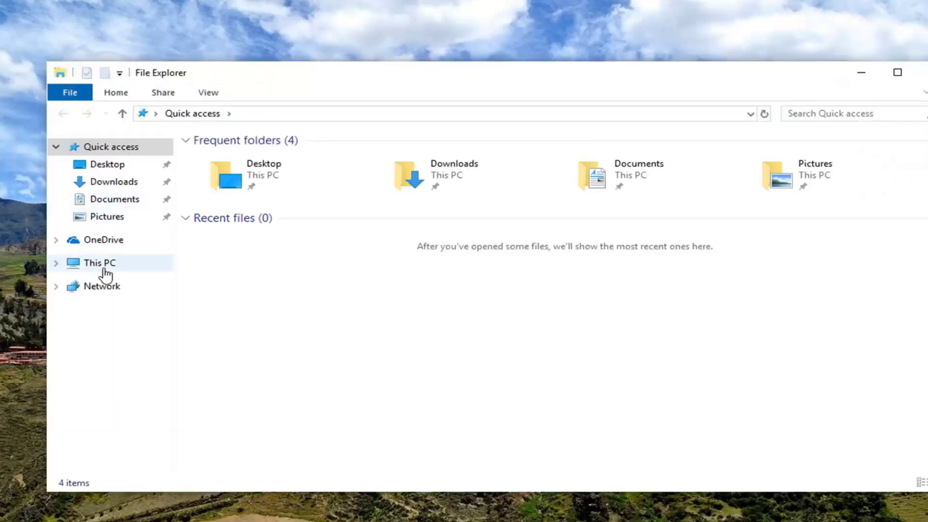
click(102, 268)
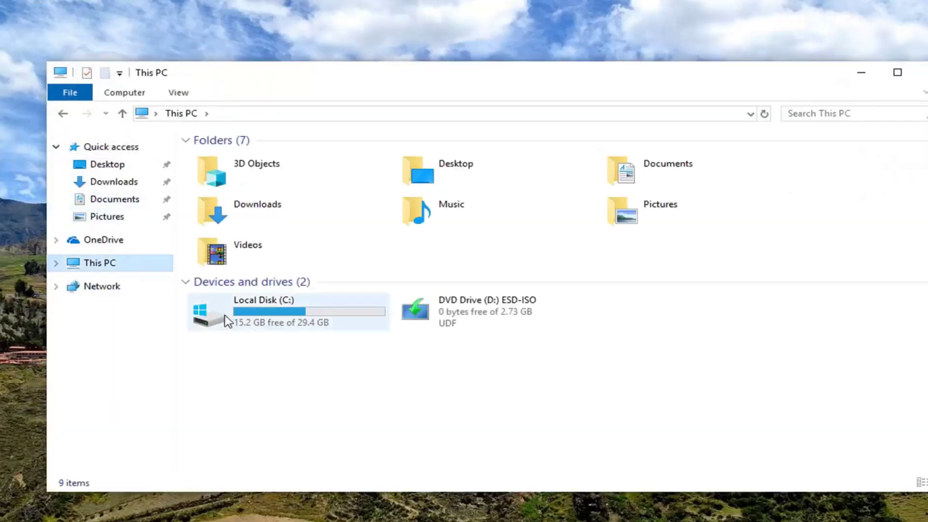
click(210, 323)
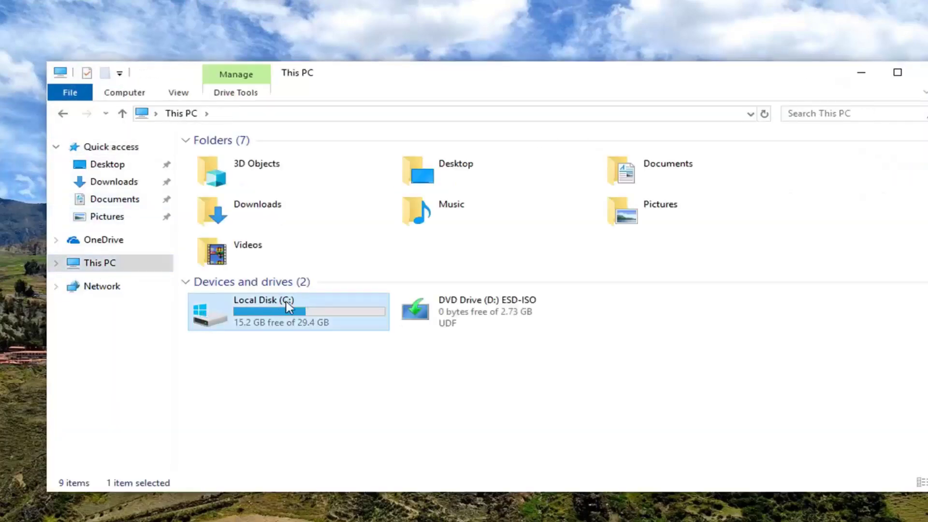
mouse_move(293, 312)
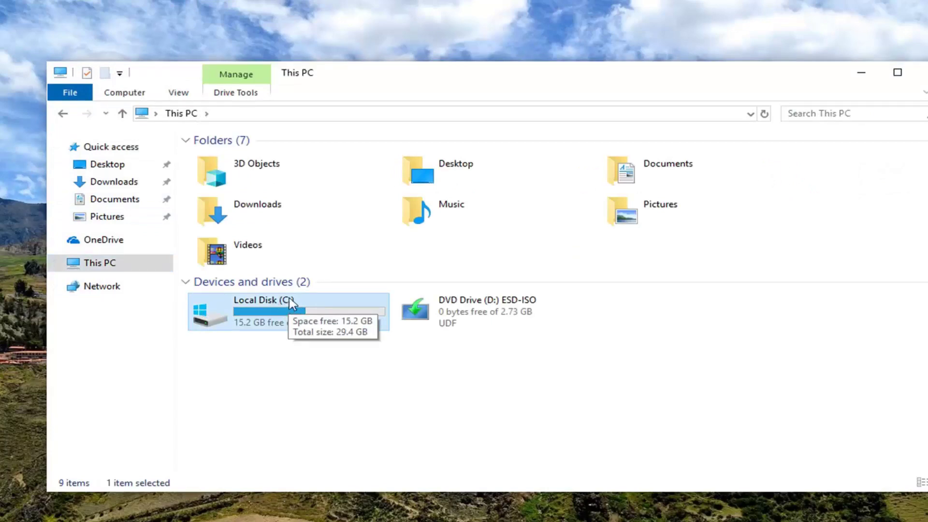
Run chkdsk c: /F /R and agree to schedule the C: check at next restart.
click(862, 74)
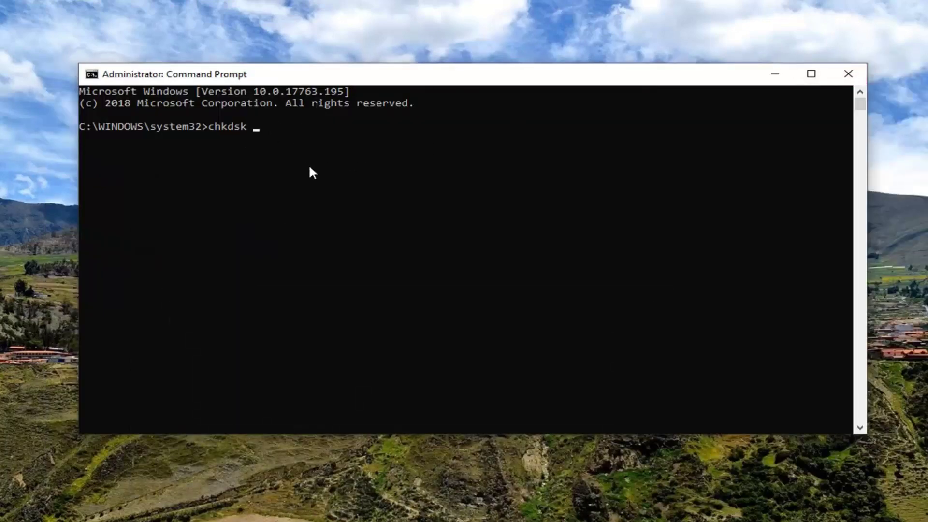
text(c: /F /R)
key(Return)
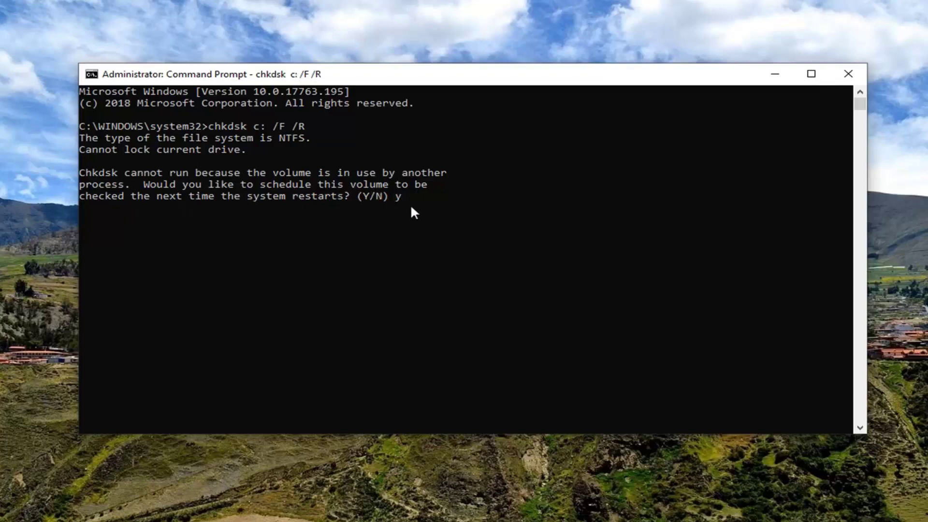
key(Return)
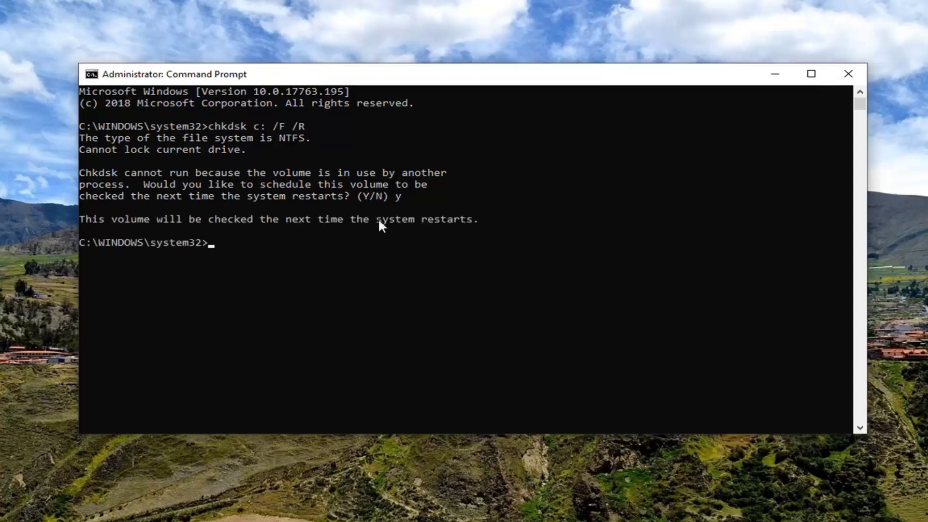